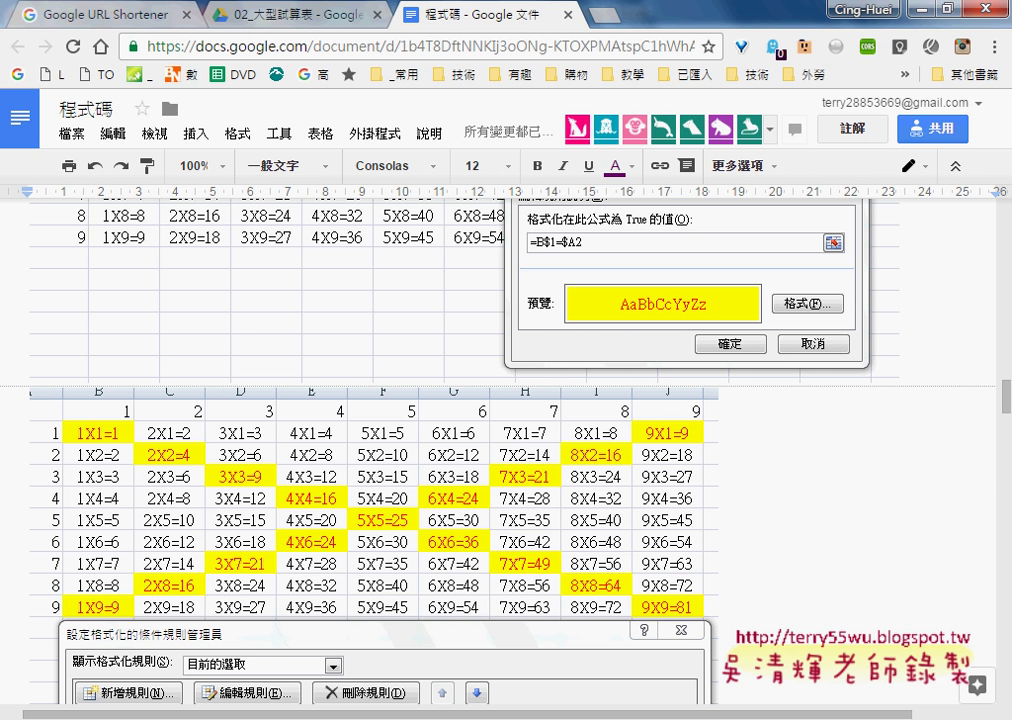
# Switch from Google Docs to the Excel workbook 範例_01大型試算表.xls
pyautogui.click(393, 637)
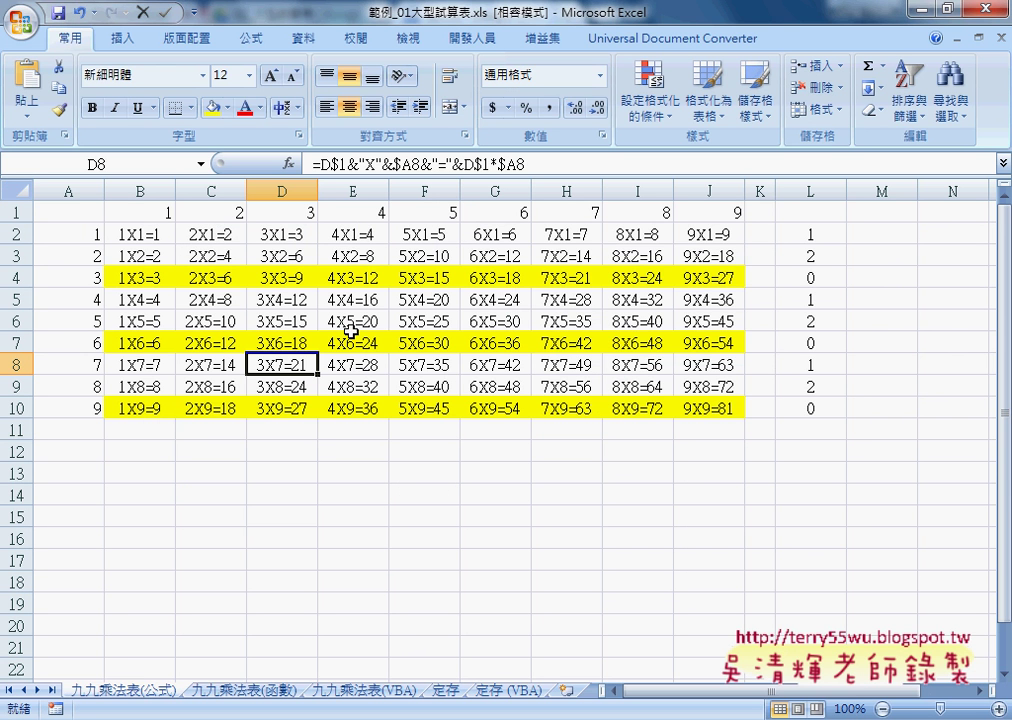
# Clear all conditional formatting rules from the entire sheet so rows 3, 6 and 9 are no longer yellow
pyautogui.click(650, 100)
pyautogui.moveTo(697, 395)
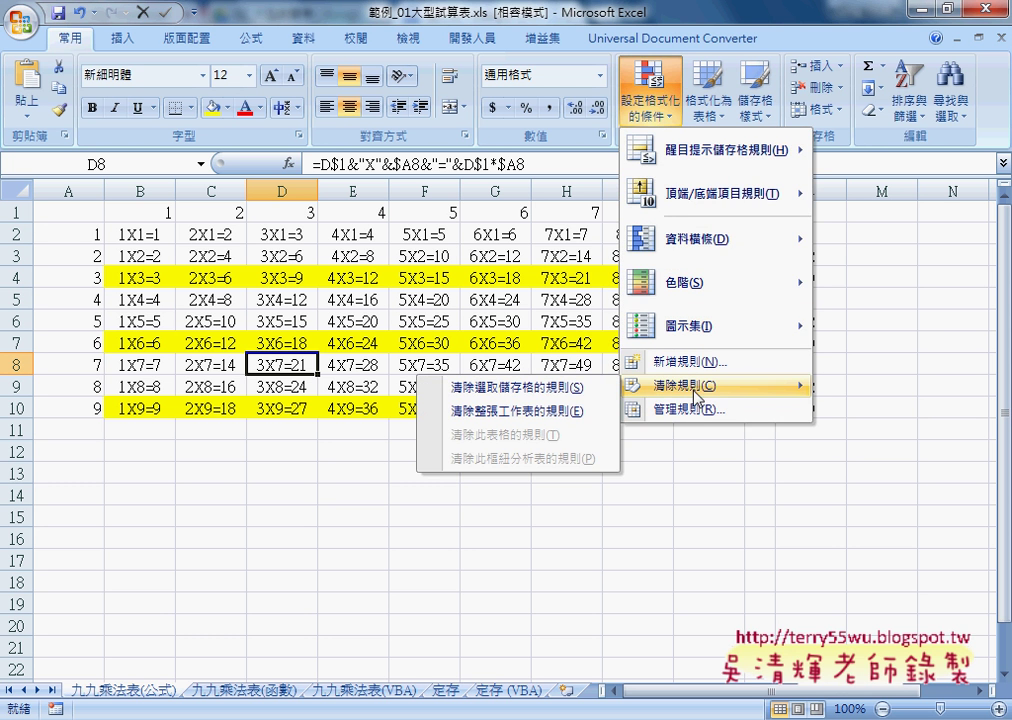
pyautogui.click(558, 387)
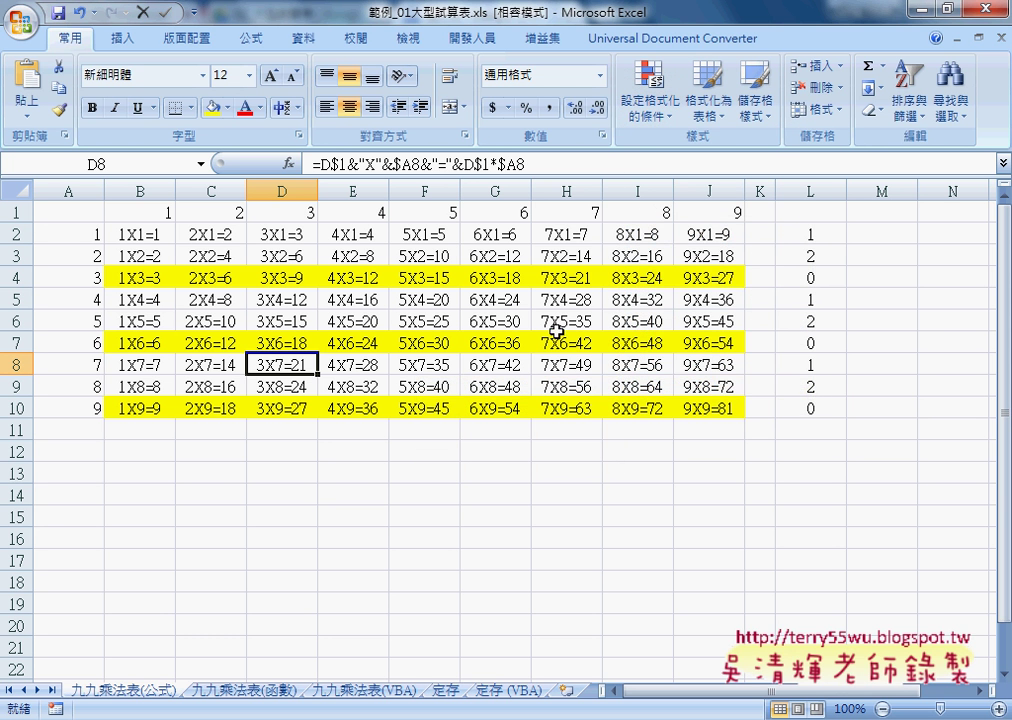
pyautogui.click(650, 100)
pyautogui.moveTo(708, 390)
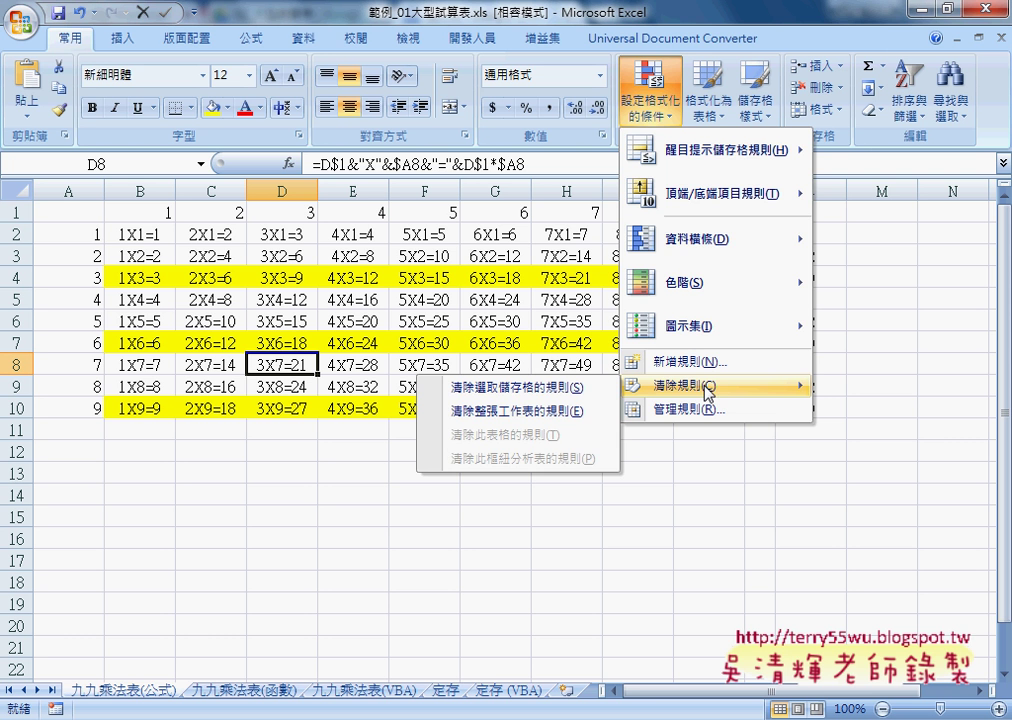
pyautogui.click(588, 412)
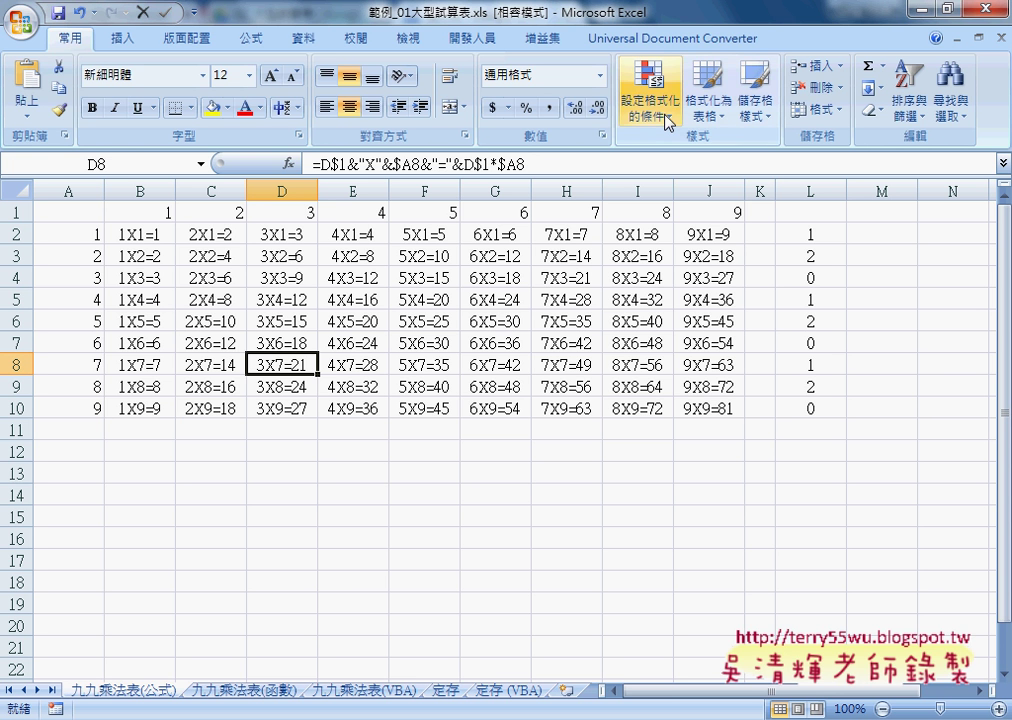
# Select the product cells B2:J10 and start a new conditional formatting rule
pyautogui.moveTo(157, 246); pyautogui.dragTo(691, 408)
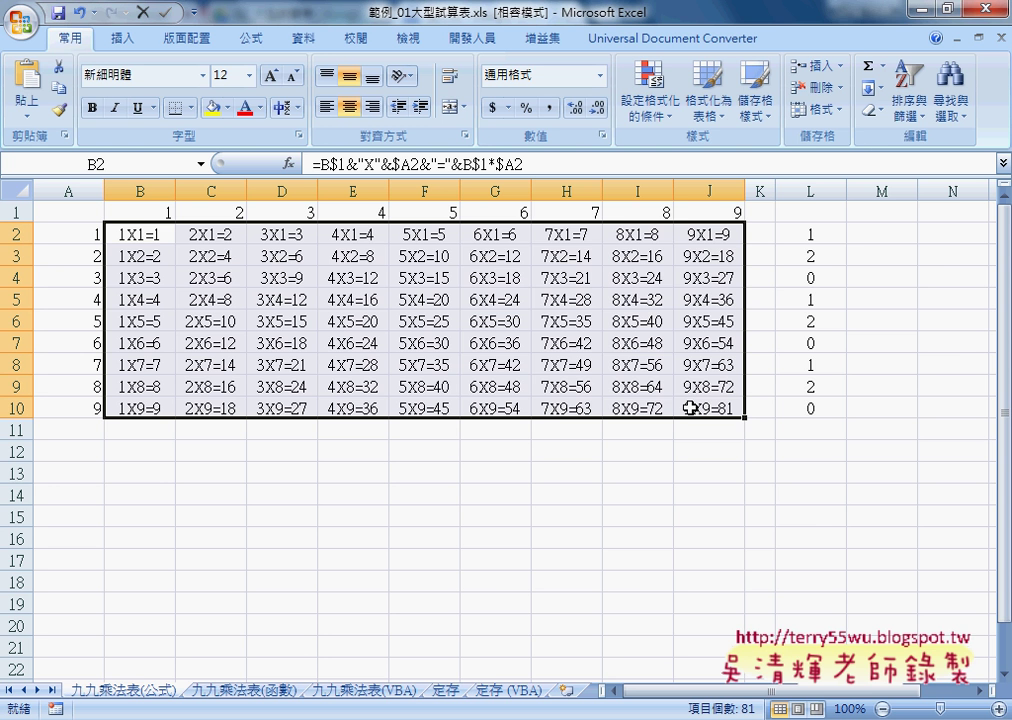
pyautogui.click(651, 108)
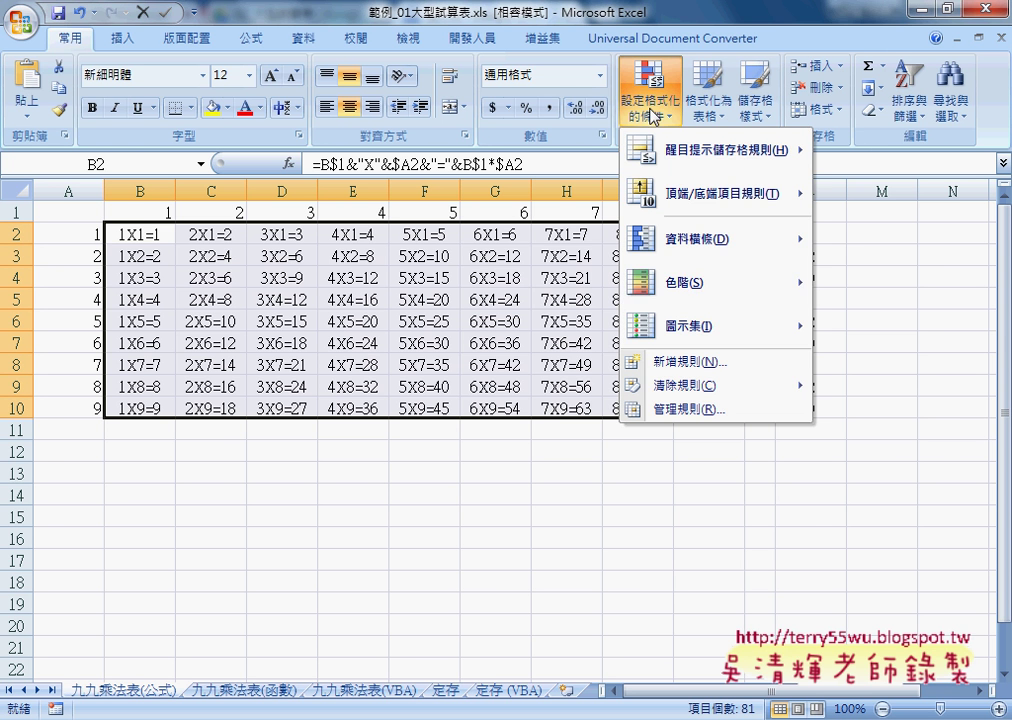
pyautogui.click(697, 366)
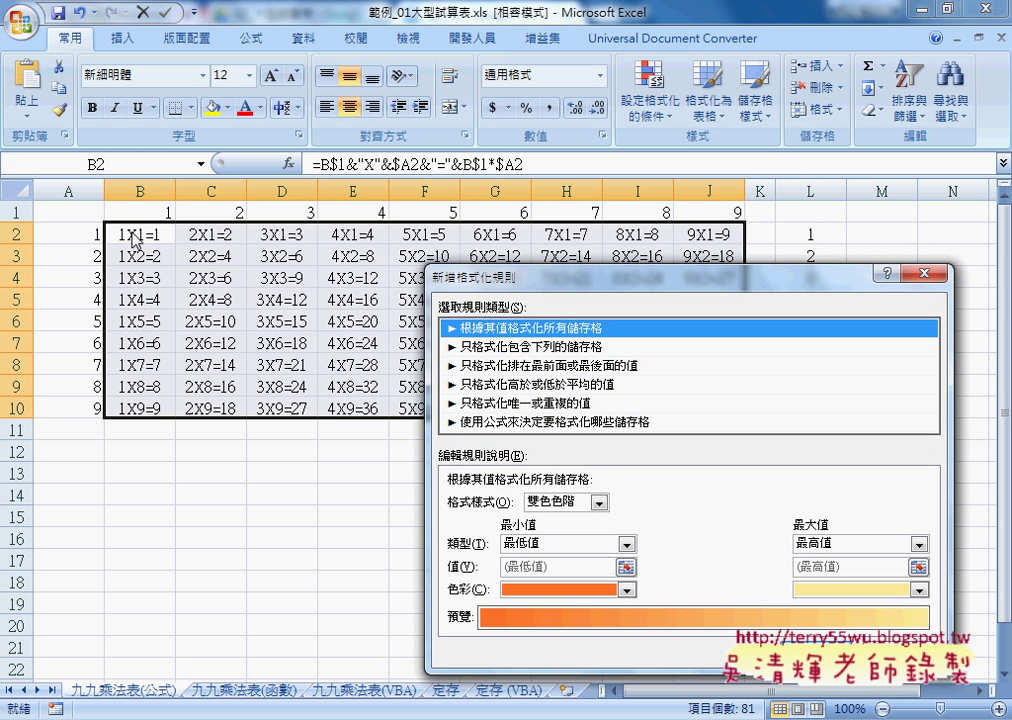
# Choose the formula rule type and enter the condition =$B$1=$A$2 by referencing B1 and A2
pyautogui.click(585, 422)
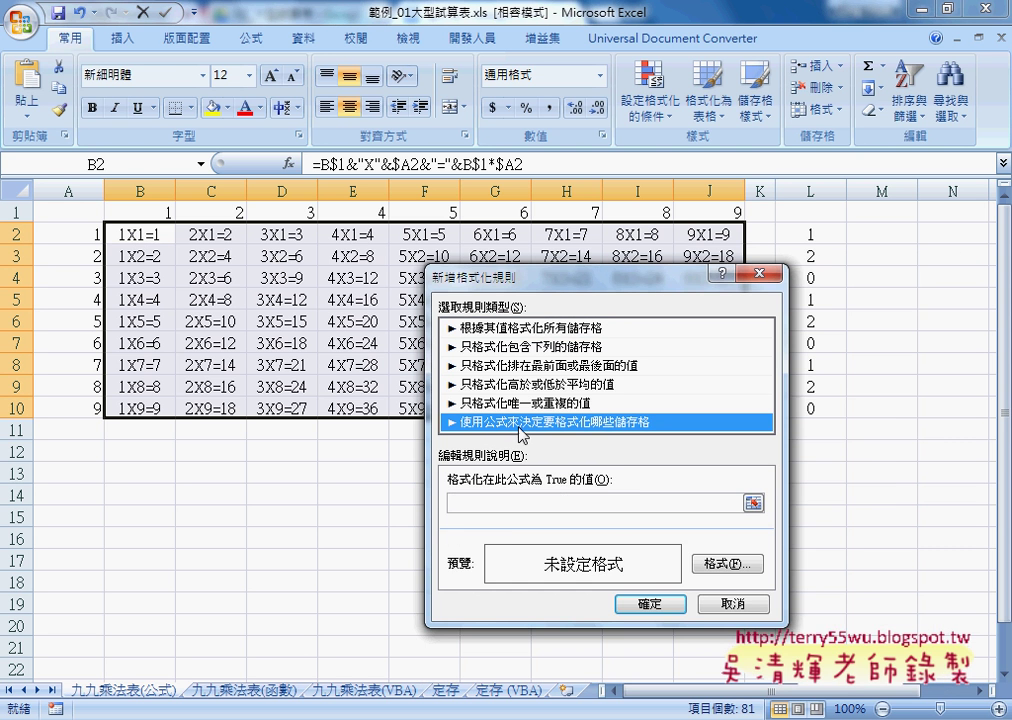
pyautogui.moveTo(557, 280); pyautogui.dragTo(651, 290)
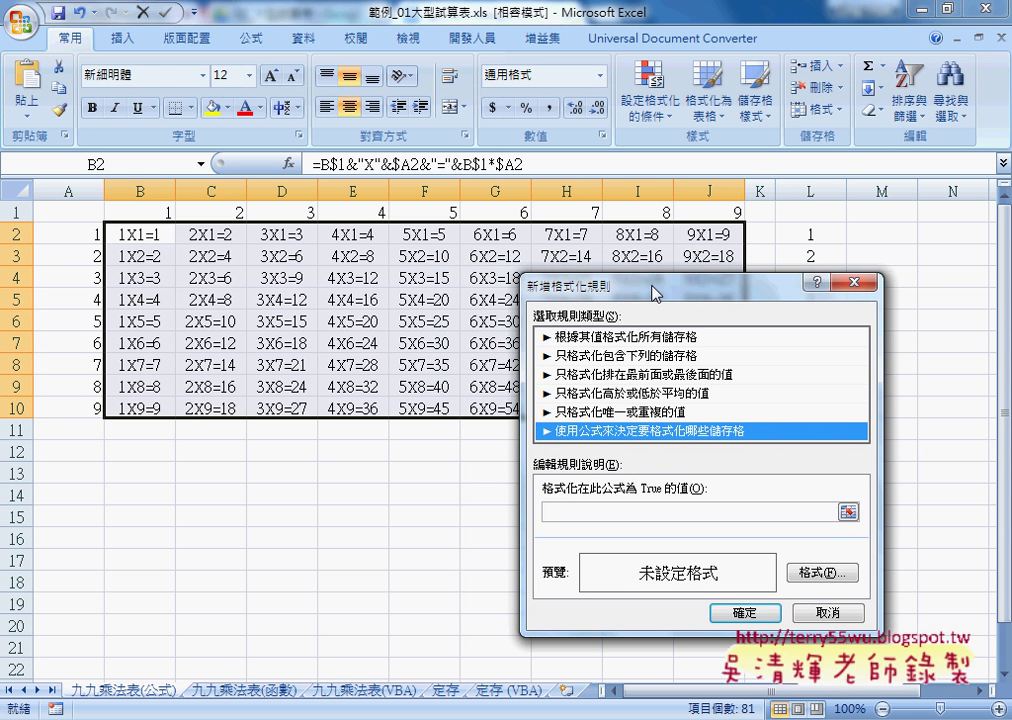
pyautogui.click(568, 513)
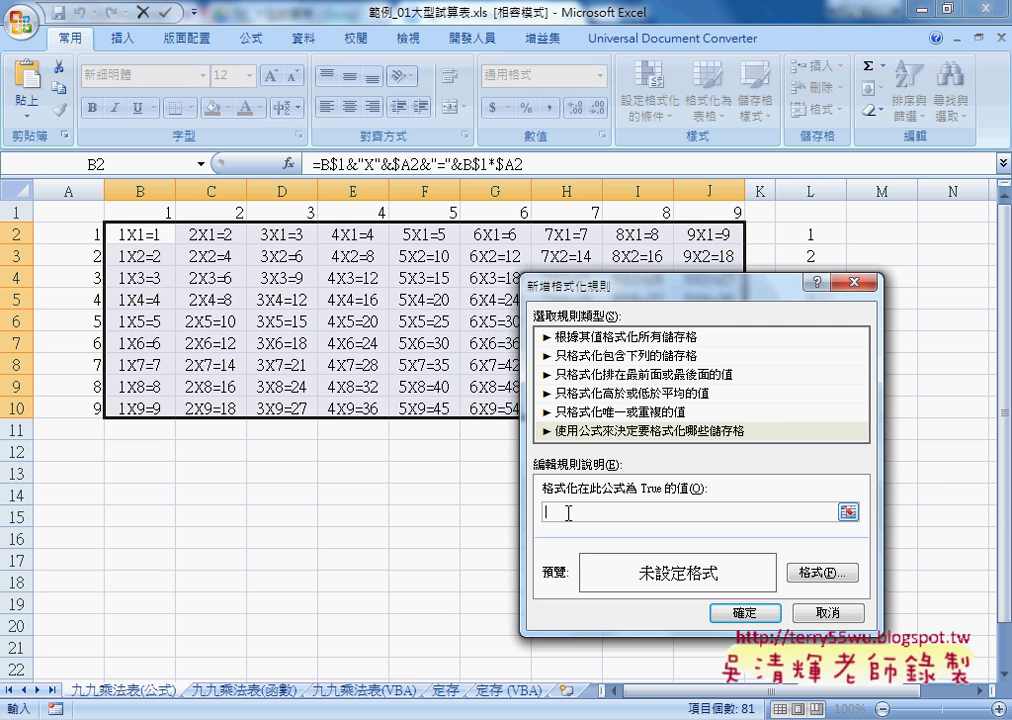
pyautogui.write('=')
pyautogui.click(160, 213)
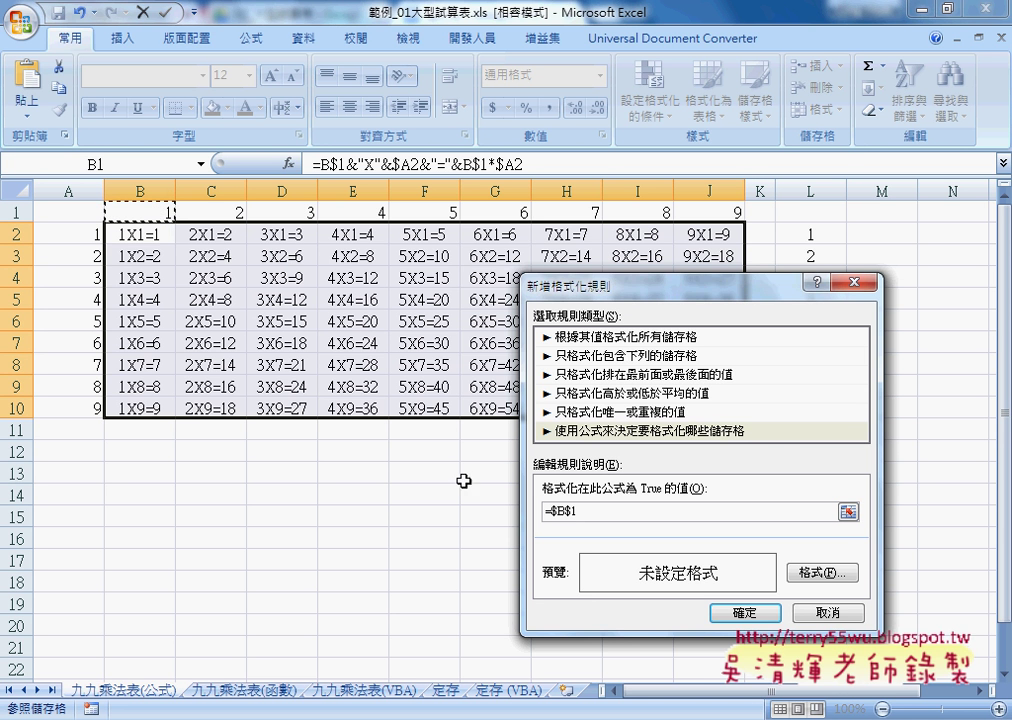
pyautogui.write('=')
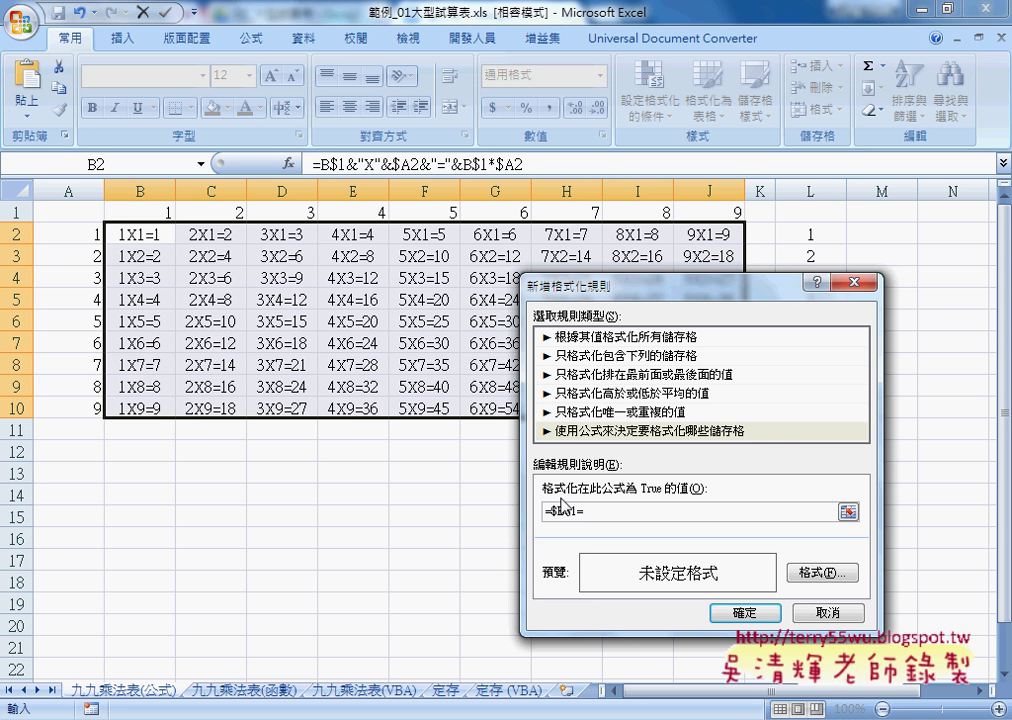
pyautogui.click(83, 237)
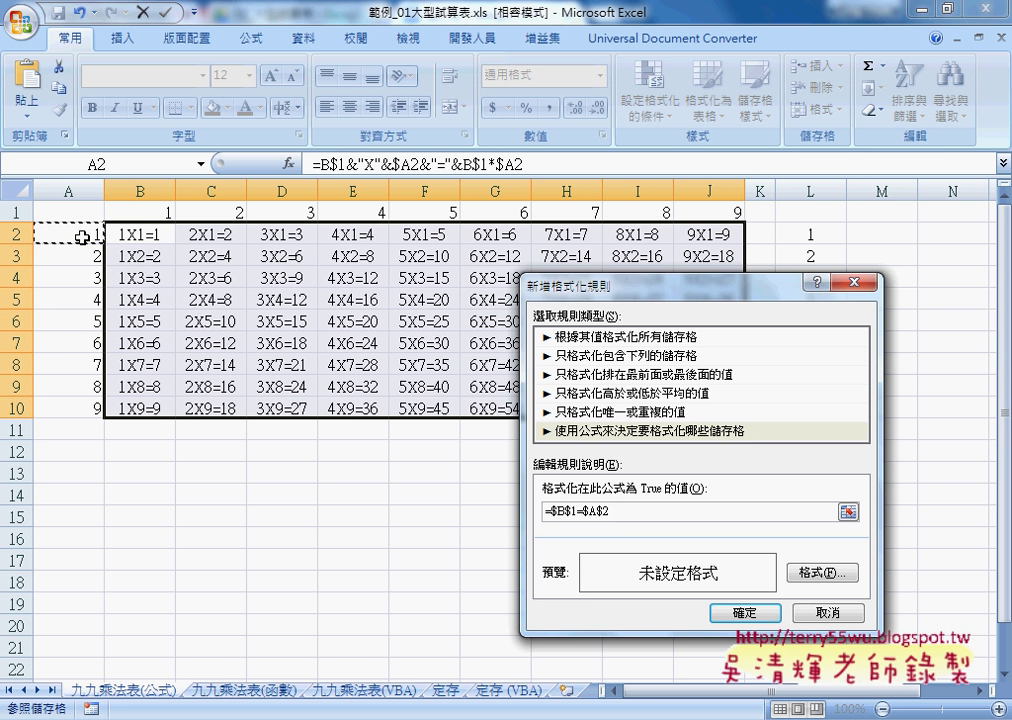
# Format matching cells with yellow fill and red font, and apply the =$B$1=$A$2 rule
pyautogui.click(825, 573)
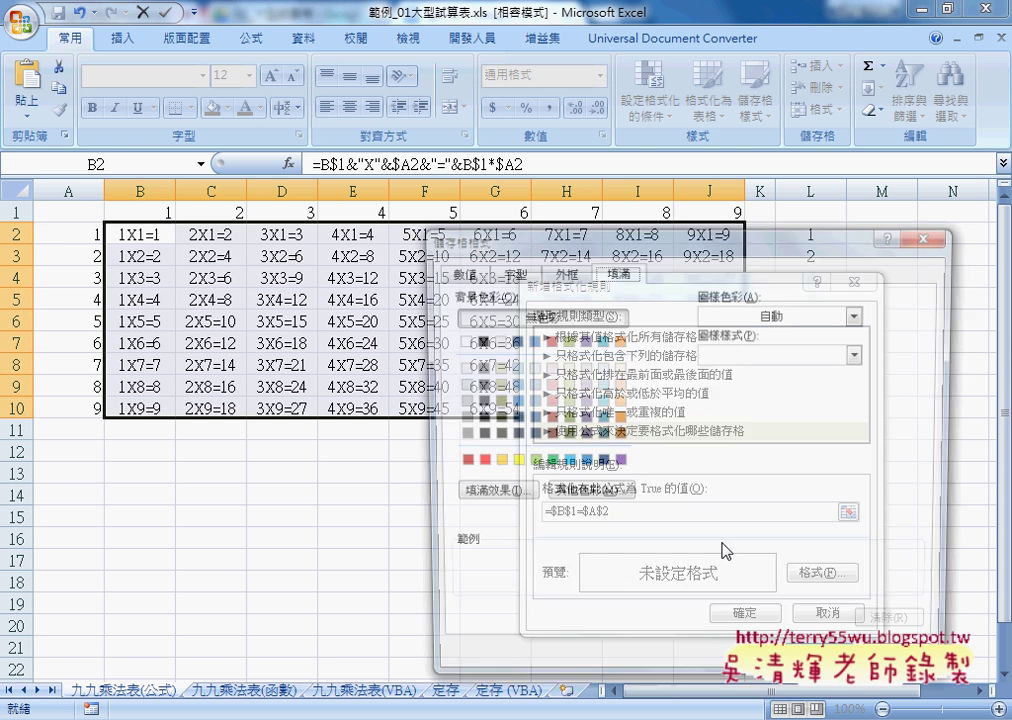
pyautogui.click(511, 463)
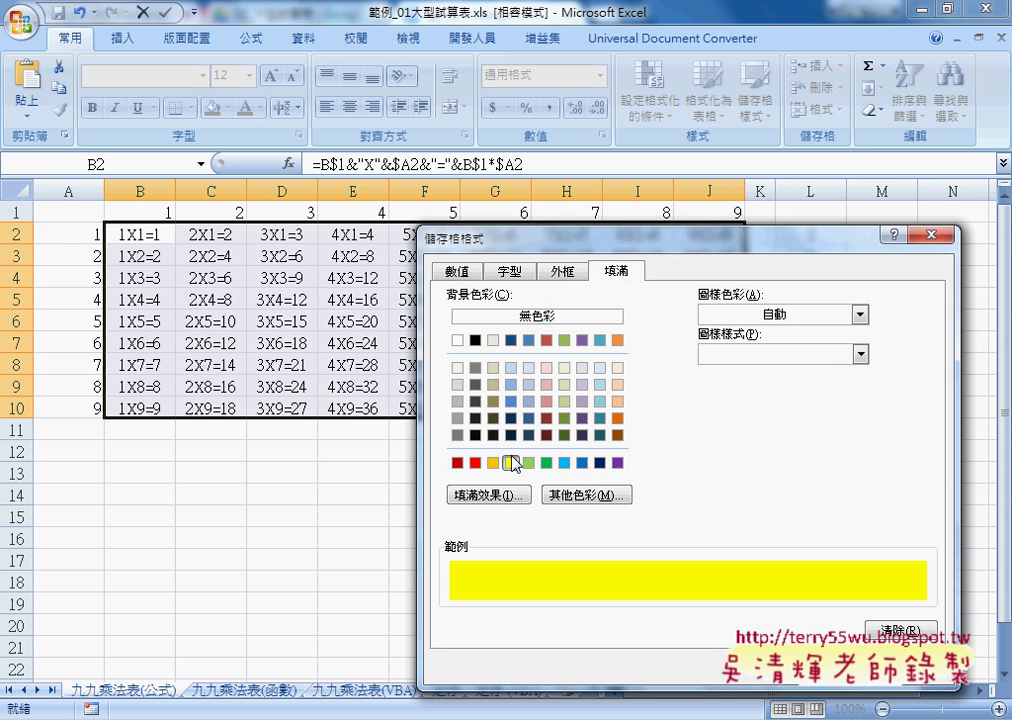
pyautogui.click(509, 271)
pyautogui.click(813, 425)
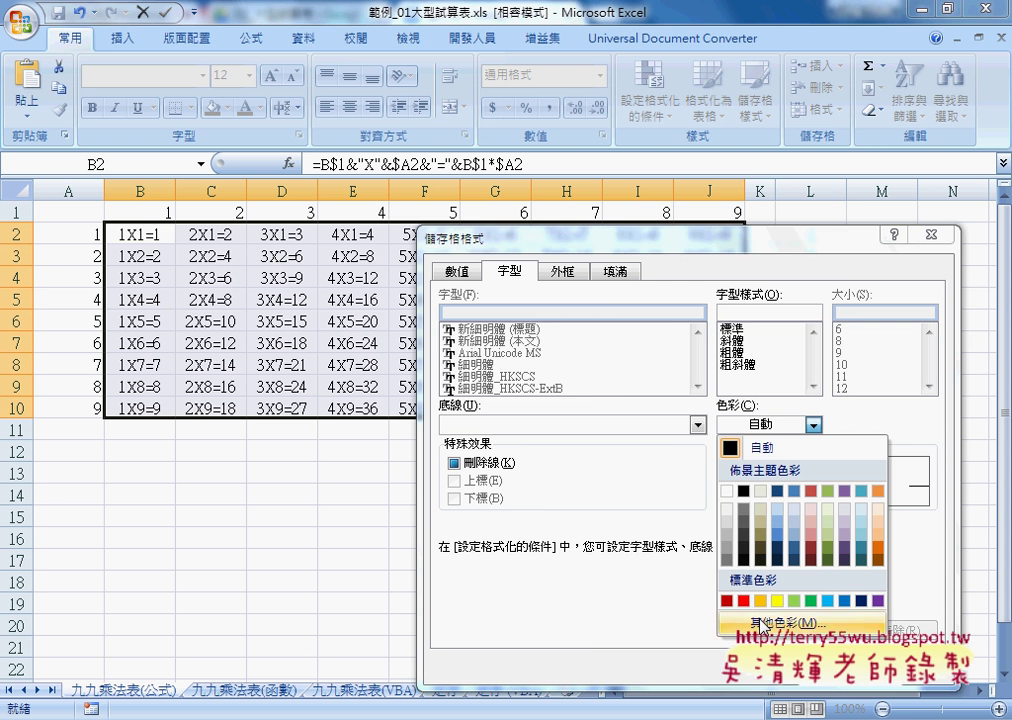
pyautogui.click(727, 601)
pyautogui.click(840, 662)
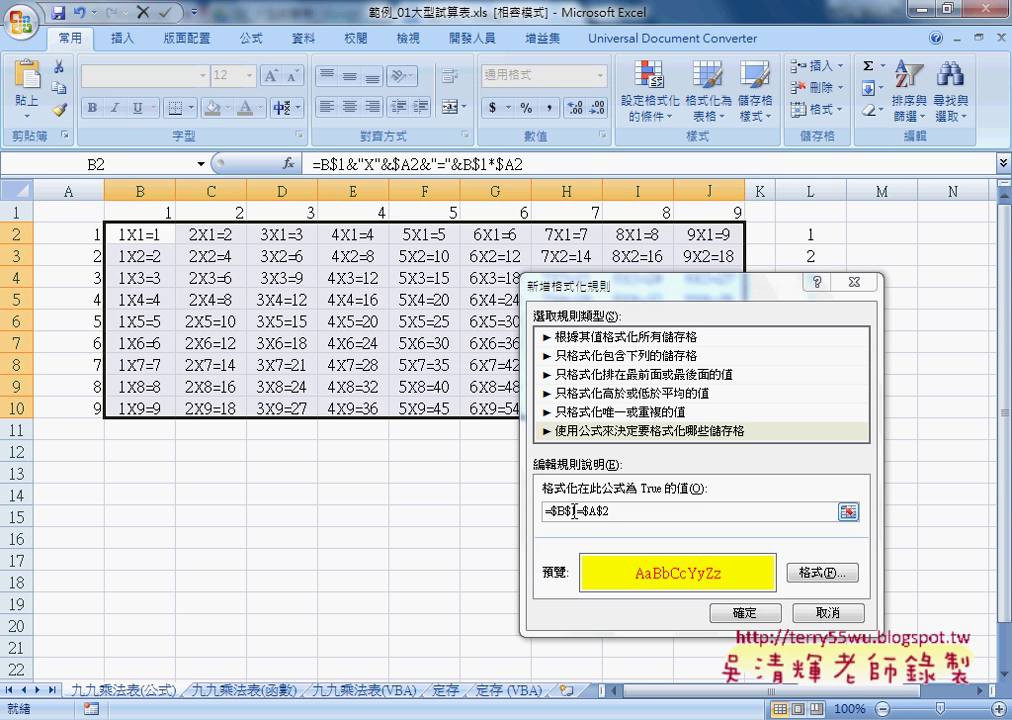
pyautogui.click(746, 612)
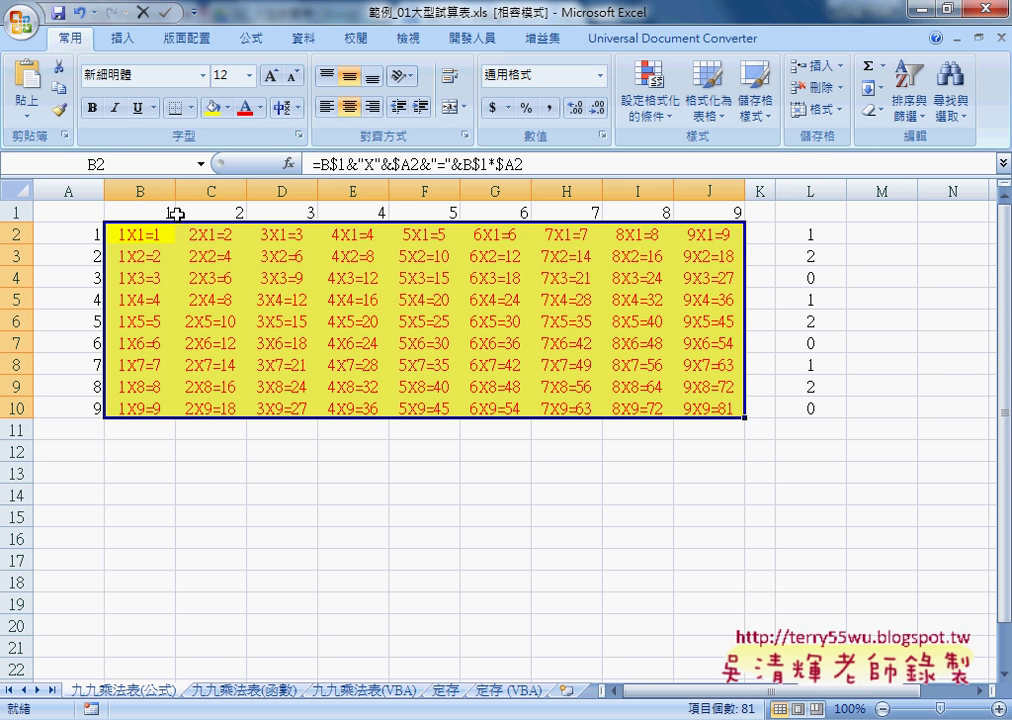
# Edit the existing rule's formula to =B$1=$A2 and apply it, highlighting only the diagonal 1X1=1 to 9X9=81
pyautogui.click(650, 100)
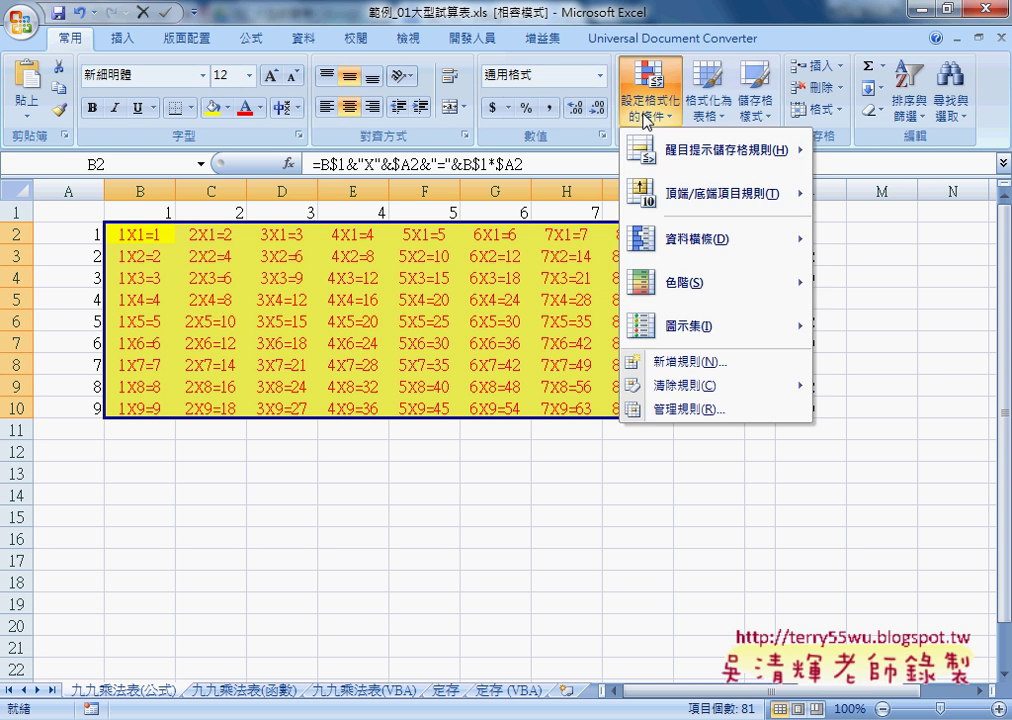
pyautogui.click(700, 409)
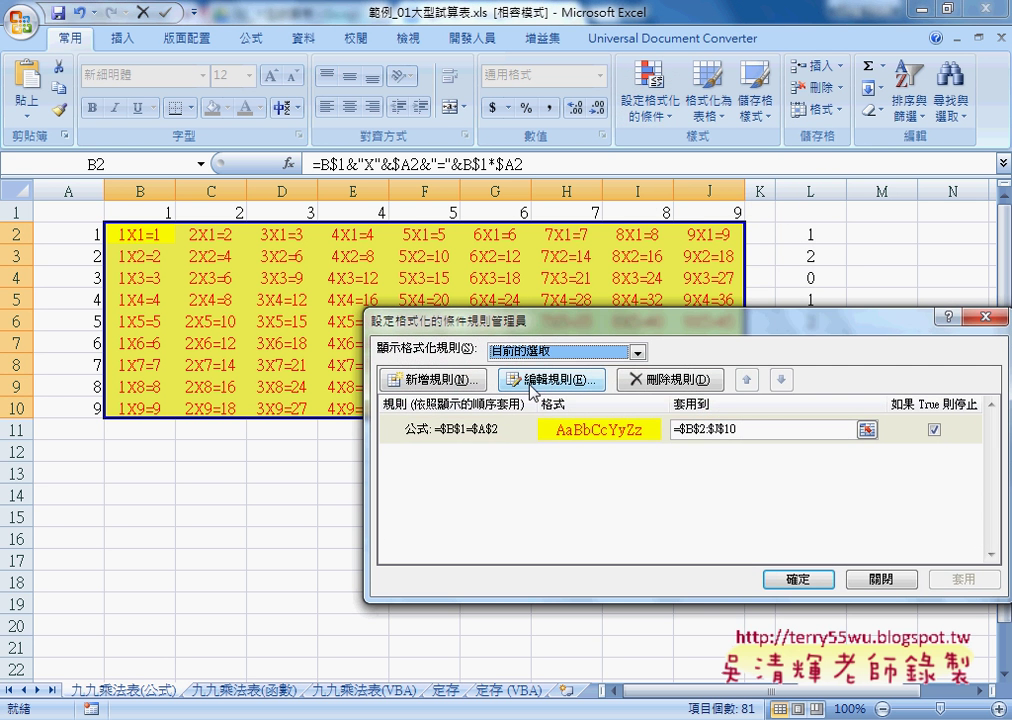
pyautogui.click(552, 379)
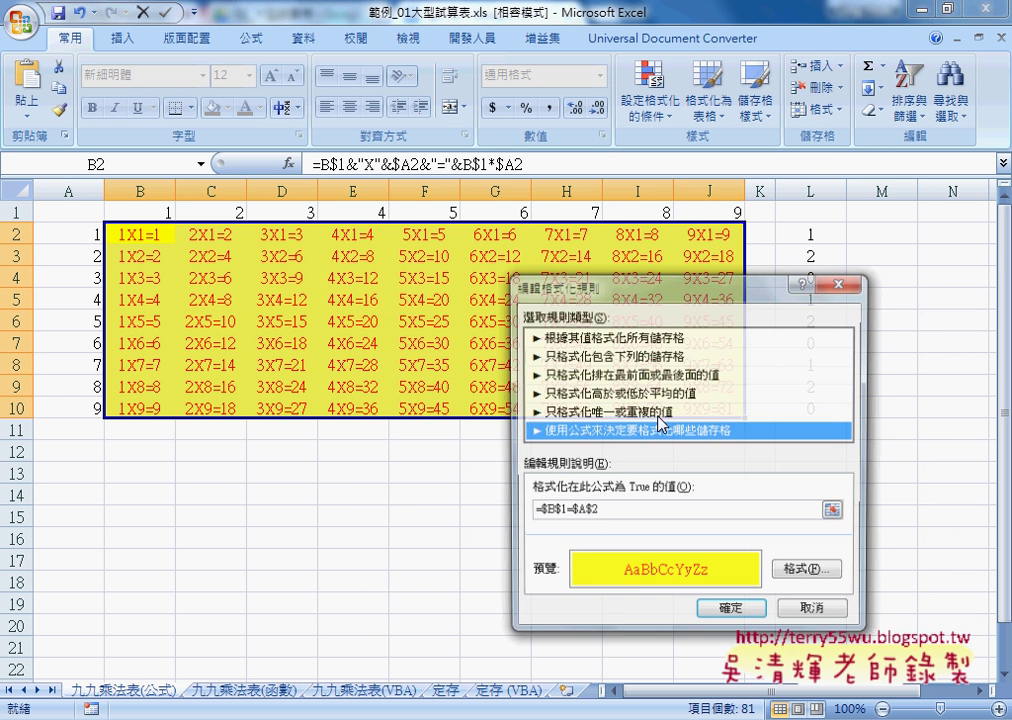
pyautogui.click(540, 512)
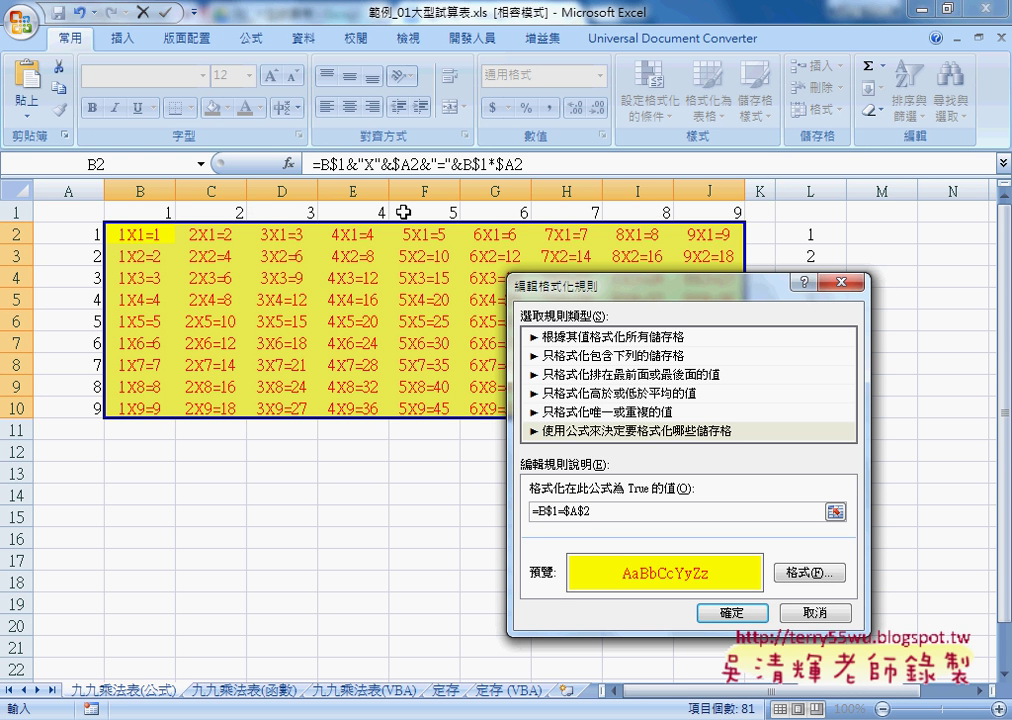
pyautogui.click(581, 511)
pyautogui.press('BackSpace')
pyautogui.click(737, 614)
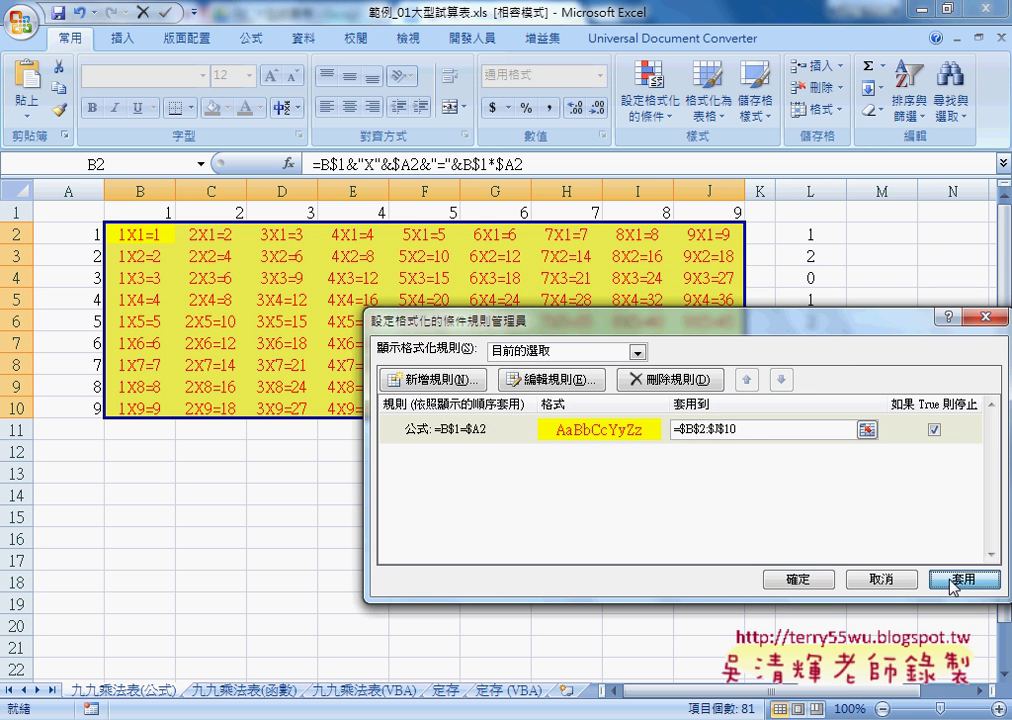
pyautogui.click(953, 582)
pyautogui.moveTo(704, 334)
pyautogui.mouseDown()
pyautogui.moveTo(410, 470)
pyautogui.moveTo(493, 467)
pyautogui.mouseUp()
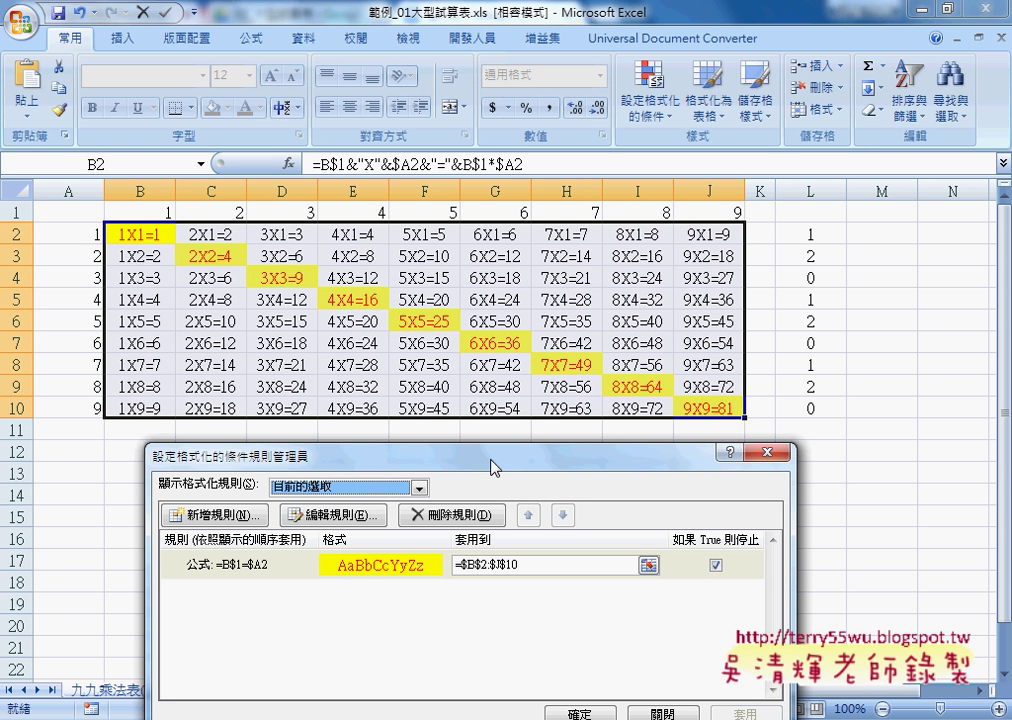
# Create a new formula rule with the condition =$B$1+$A$2=10 built from cells B1 and A2
pyautogui.click(233, 517)
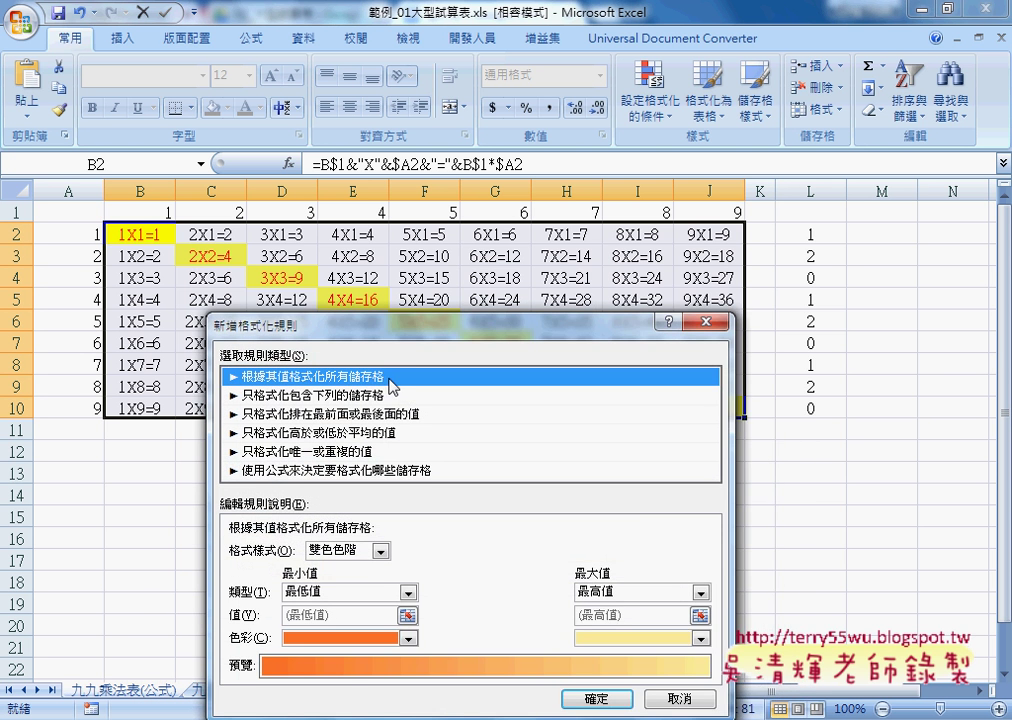
pyautogui.click(460, 468)
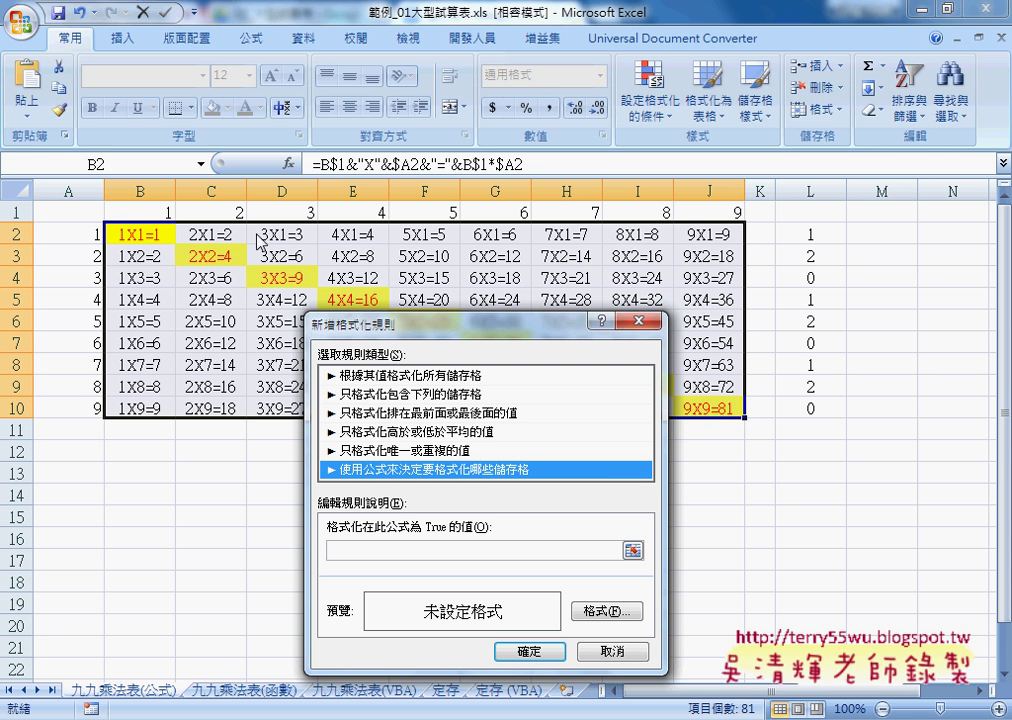
pyautogui.click(345, 550)
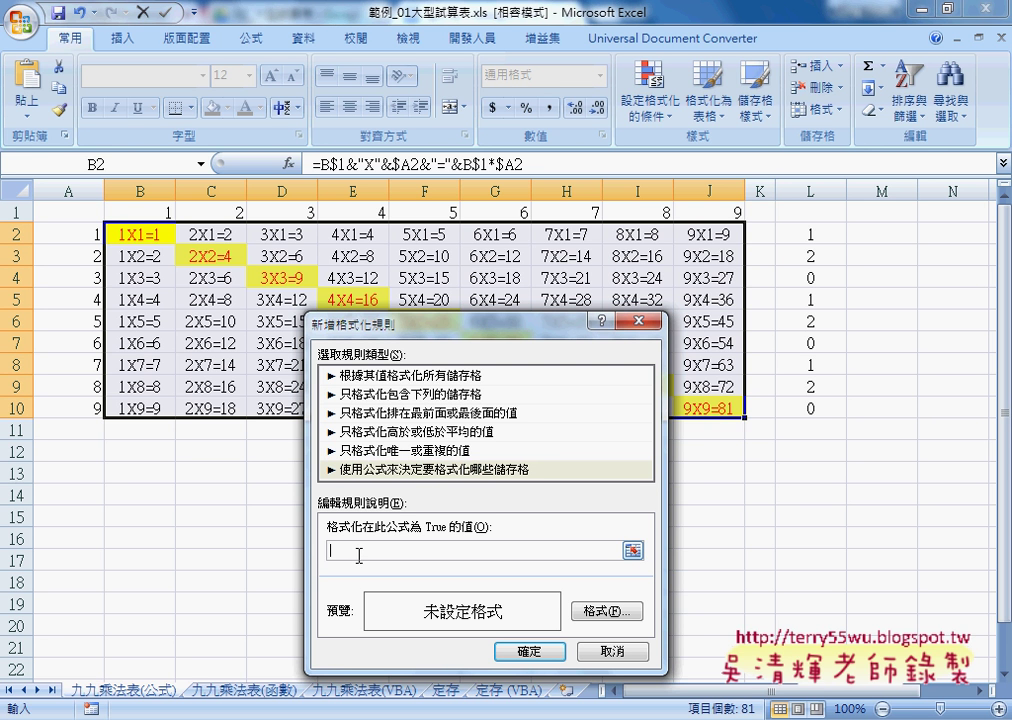
pyautogui.write('=')
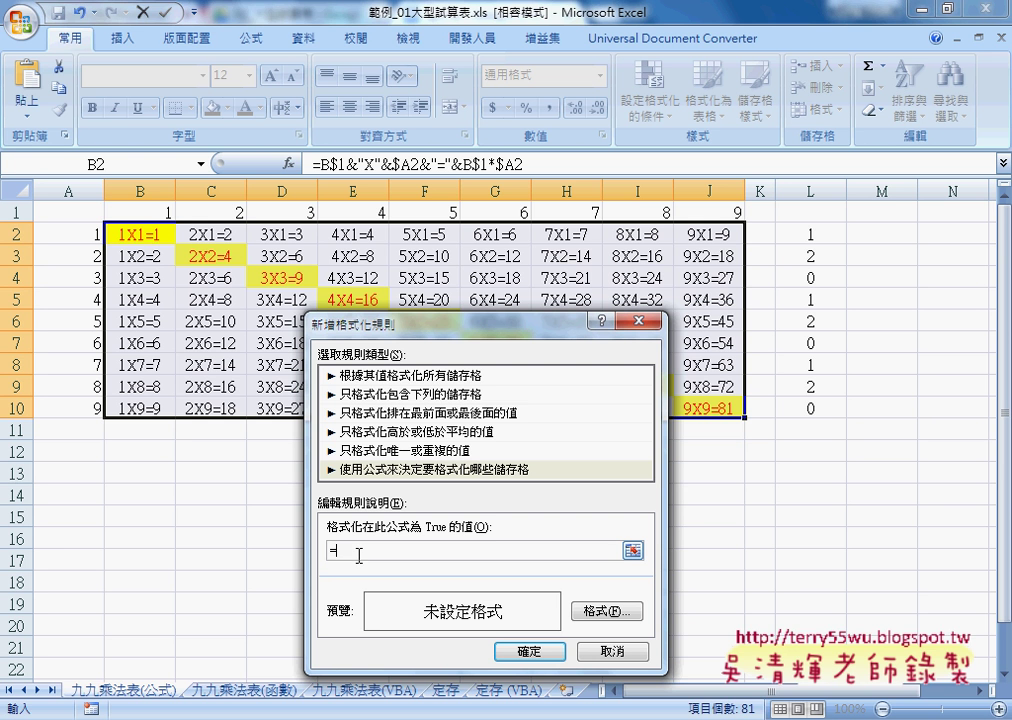
pyautogui.click(149, 212)
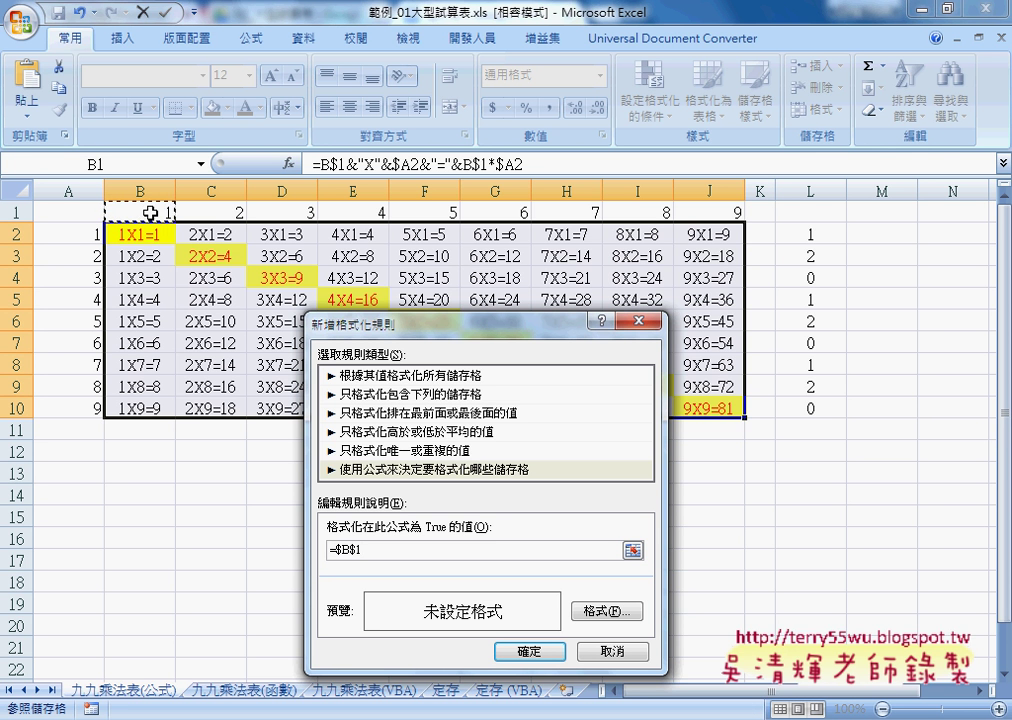
pyautogui.write('+')
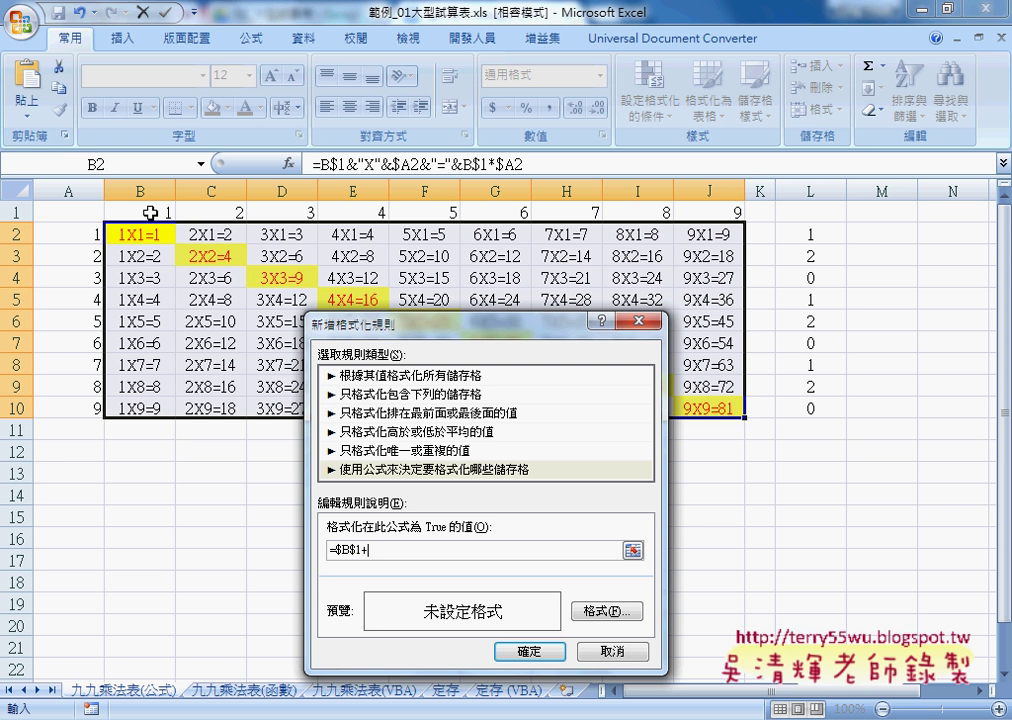
pyautogui.click(80, 237)
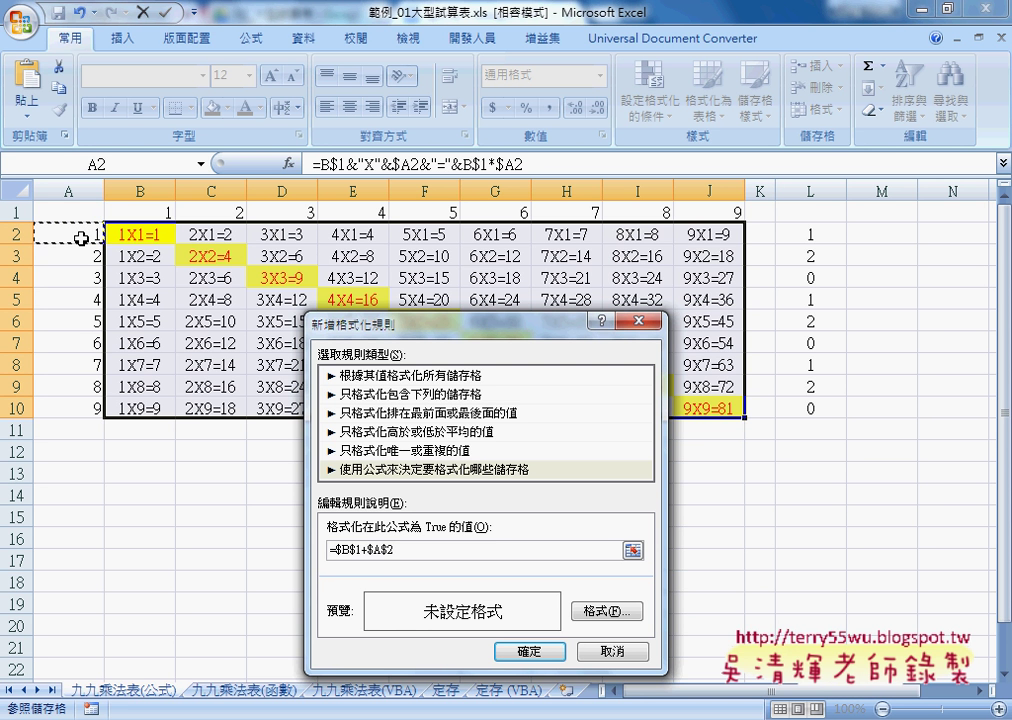
pyautogui.write('=')
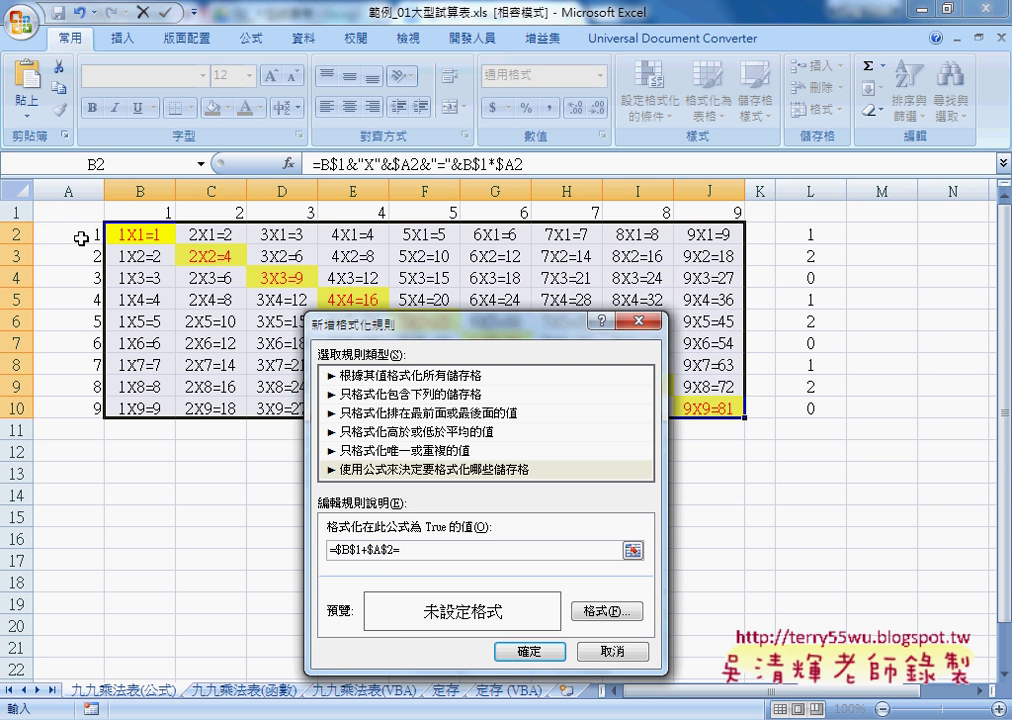
pyautogui.write('10')
# Remove the dollar signs before B and row 2 so the condition reads =B$1+$A2=10
pyautogui.click(338, 549)
pyautogui.press('Delete')
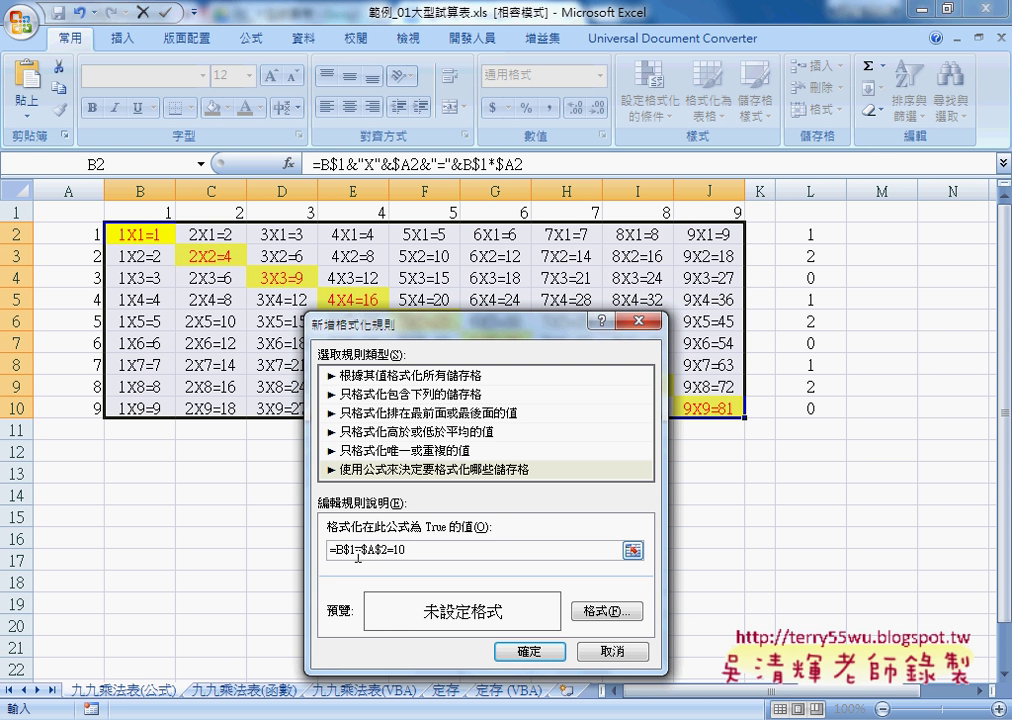
pyautogui.click(384, 549)
pyautogui.press('Delete')
# Set red font colour and yellow fill for the =B$1+$A2=10 rule and confirm both dialogs
pyautogui.click(612, 611)
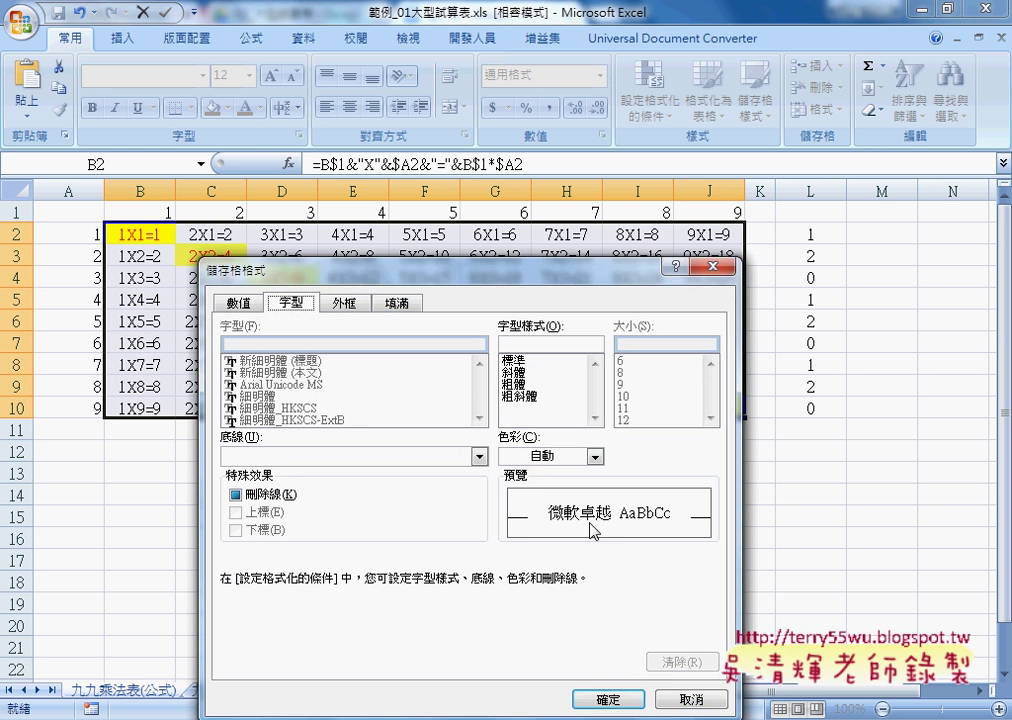
pyautogui.click(595, 456)
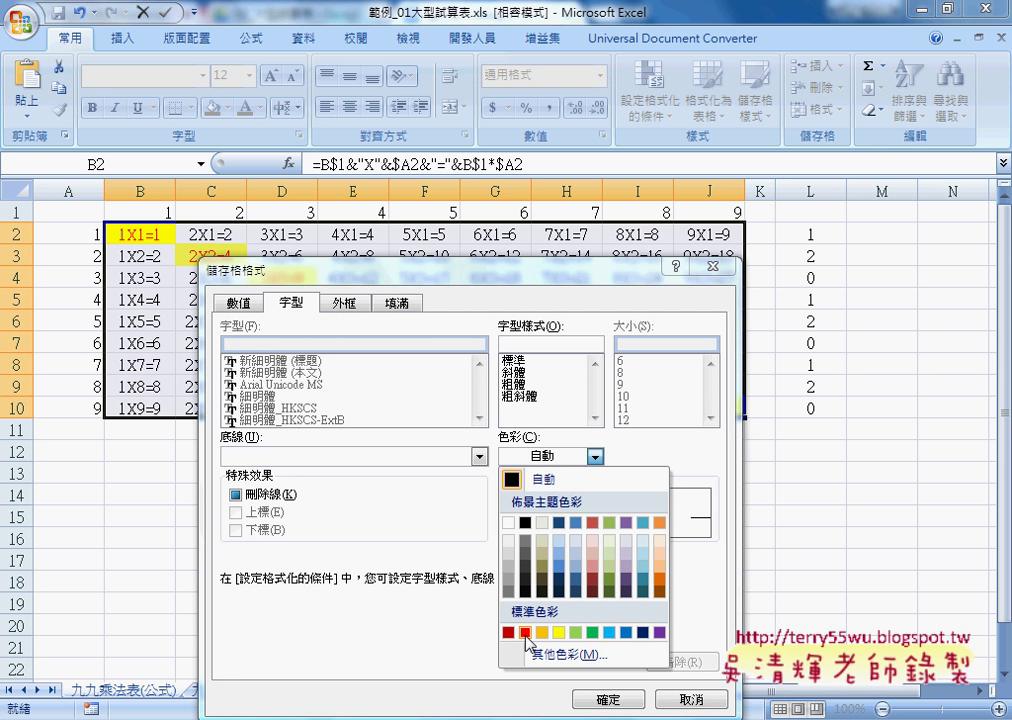
pyautogui.click(525, 632)
pyautogui.click(397, 302)
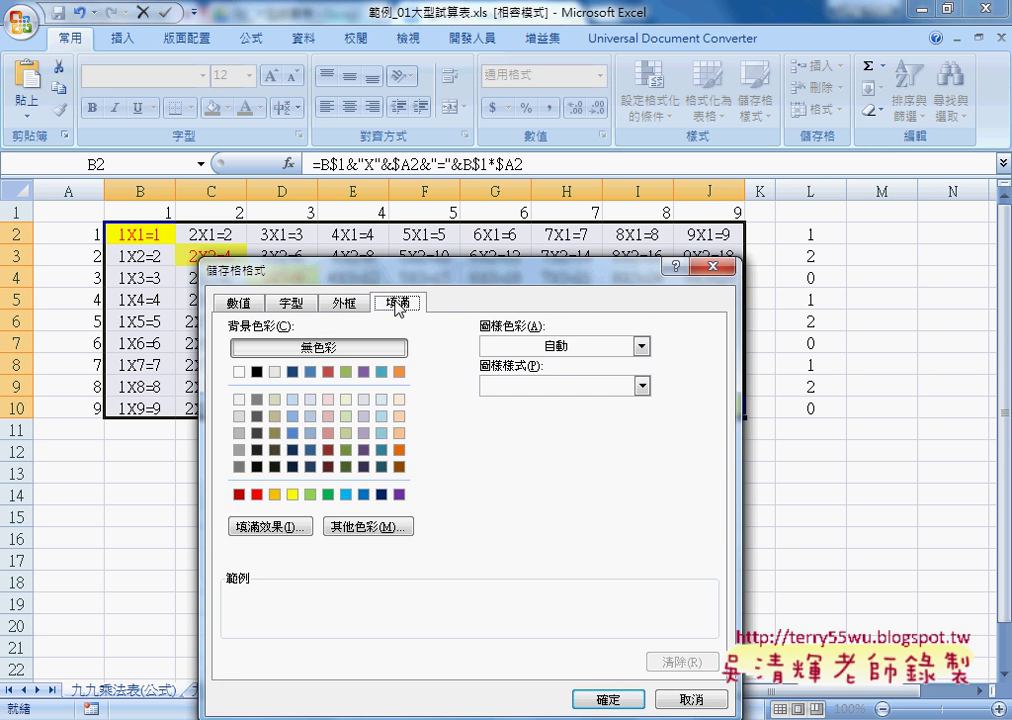
pyautogui.click(292, 494)
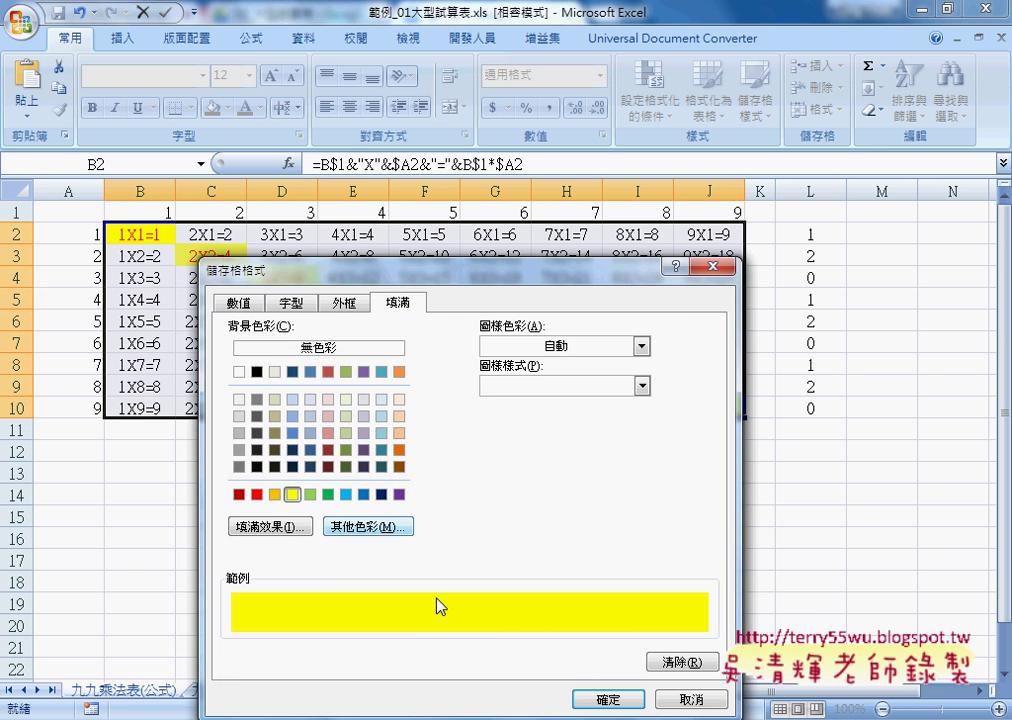
pyautogui.click(608, 699)
pyautogui.click(529, 651)
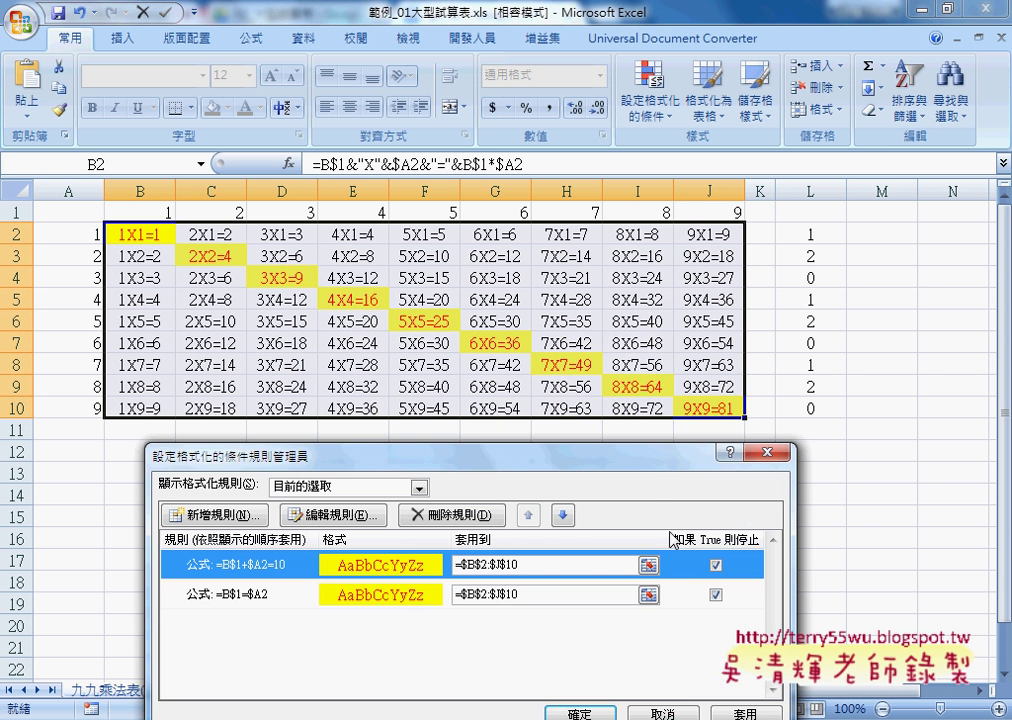
# Apply the rules so anti-diagonal cells 9X1=9 to 1X9=9 also highlight, then review the Applies to range
pyautogui.moveTo(672, 465); pyautogui.dragTo(814, 370)
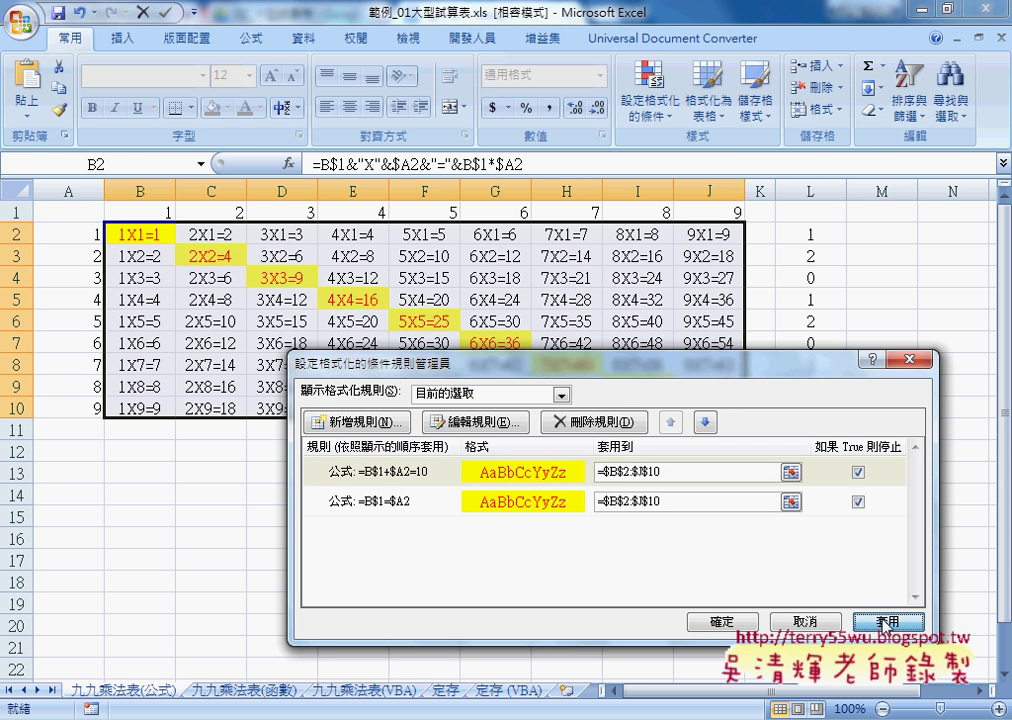
pyautogui.click(886, 622)
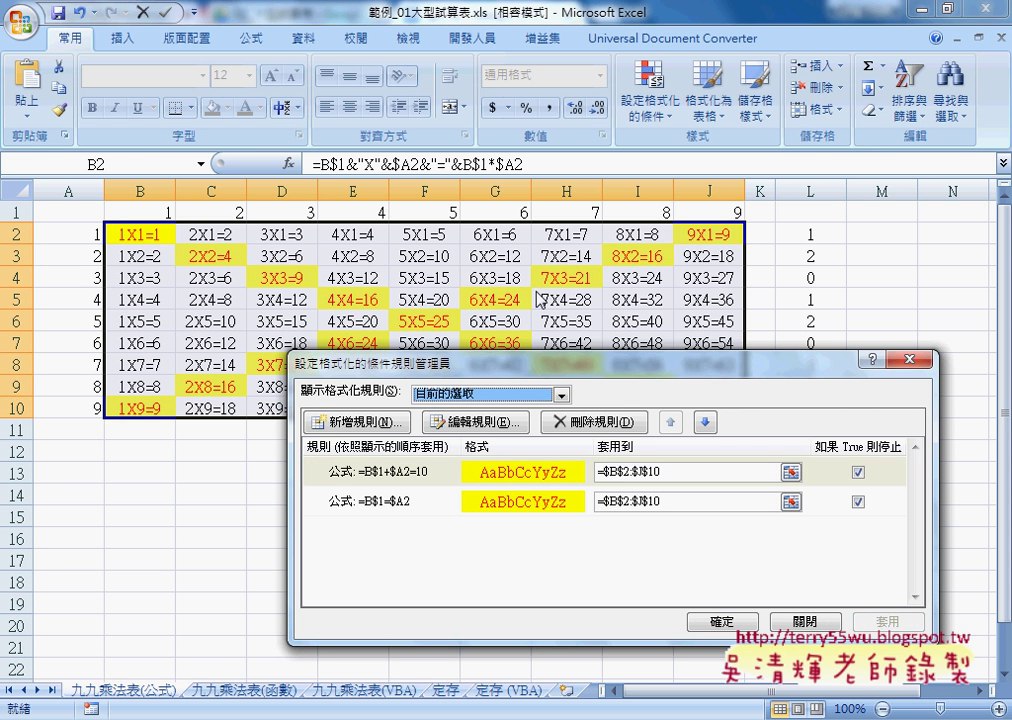
pyautogui.moveTo(400, 364)
pyautogui.mouseDown()
pyautogui.moveTo(303, 420)
pyautogui.moveTo(228, 440)
pyautogui.mouseUp()
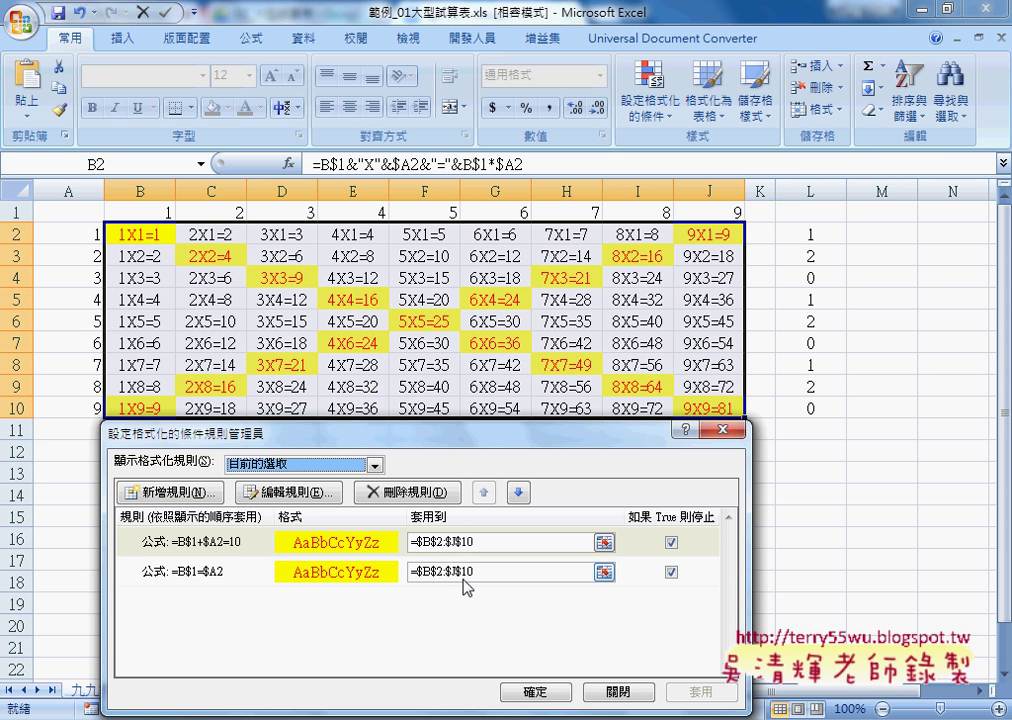
pyautogui.click(497, 573)
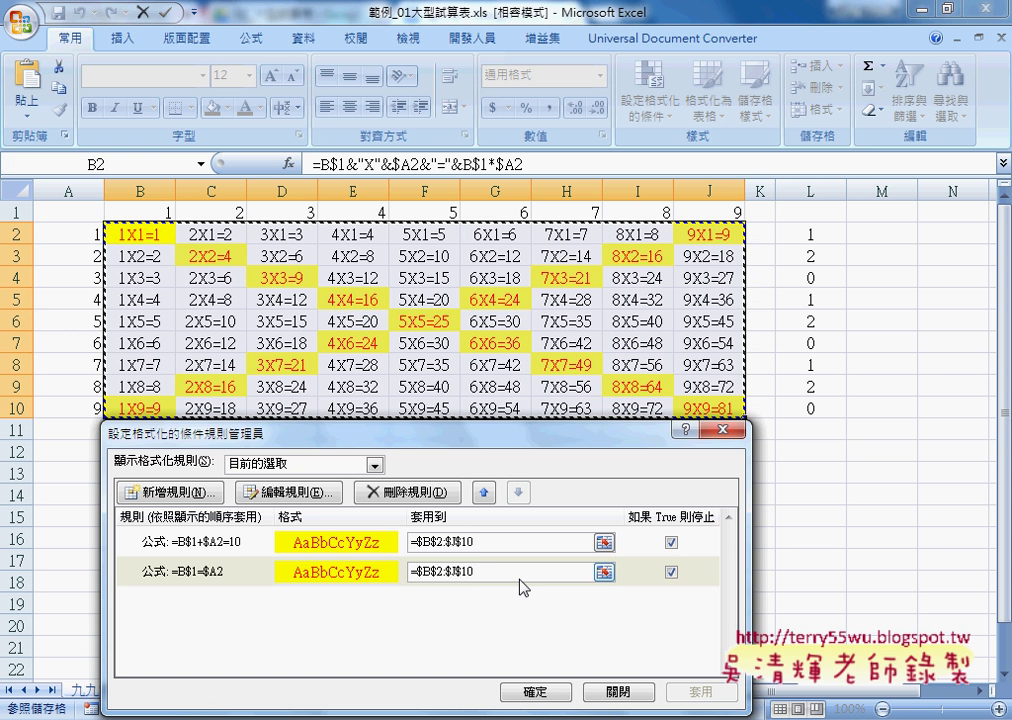